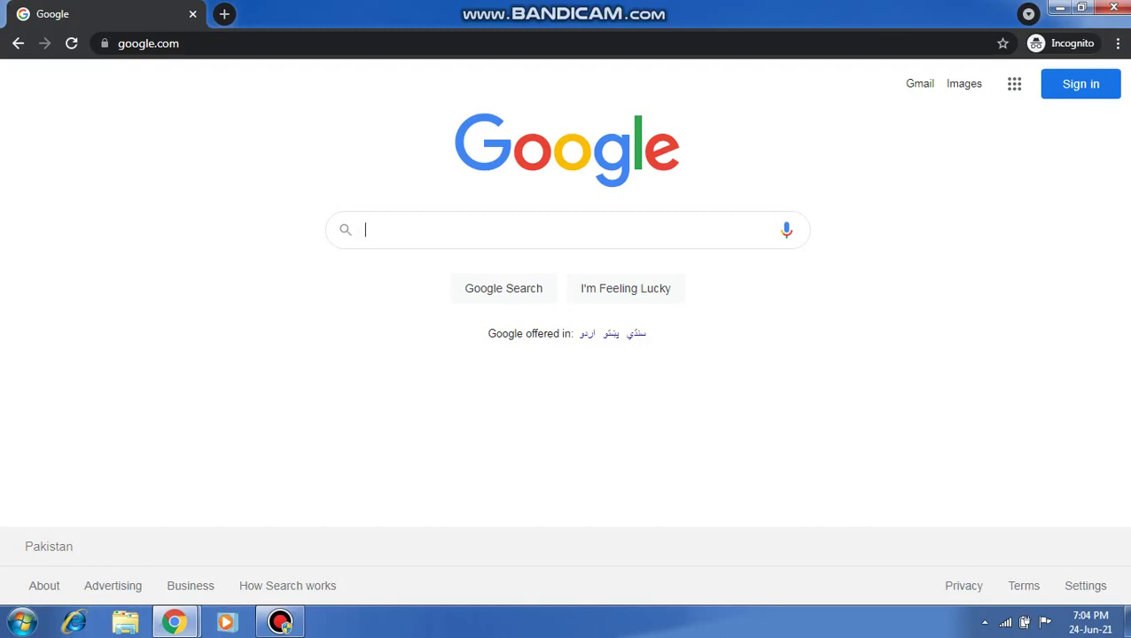
- Go from the Google apps grid to Gmail and open the Create an account sign-up form
click(1013, 83)
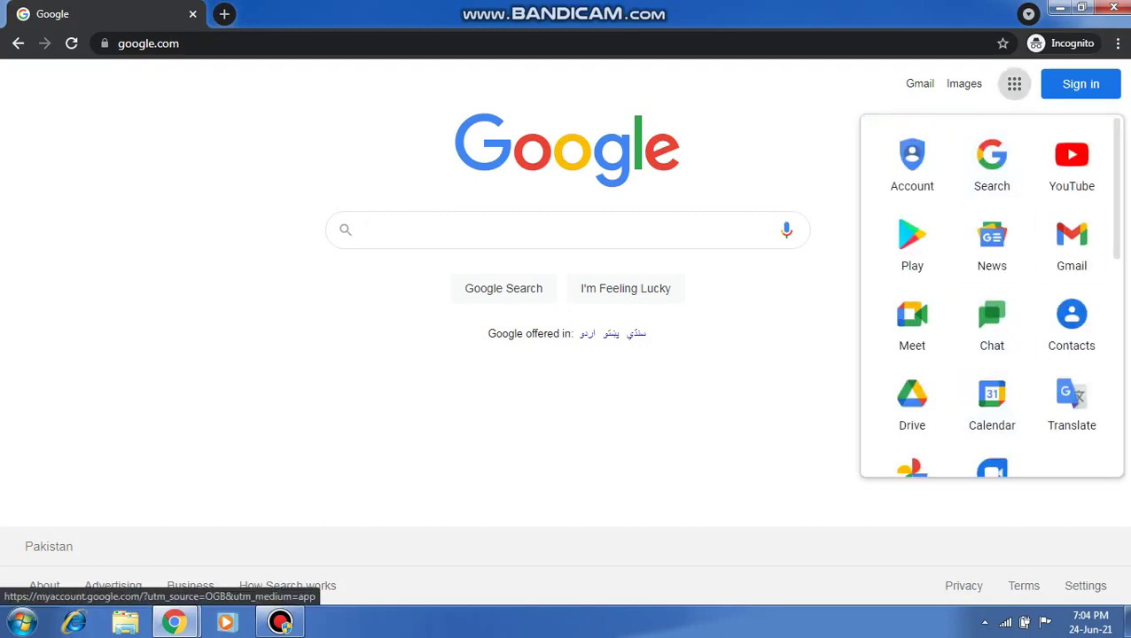
scroll(1072, 310, down, 1)
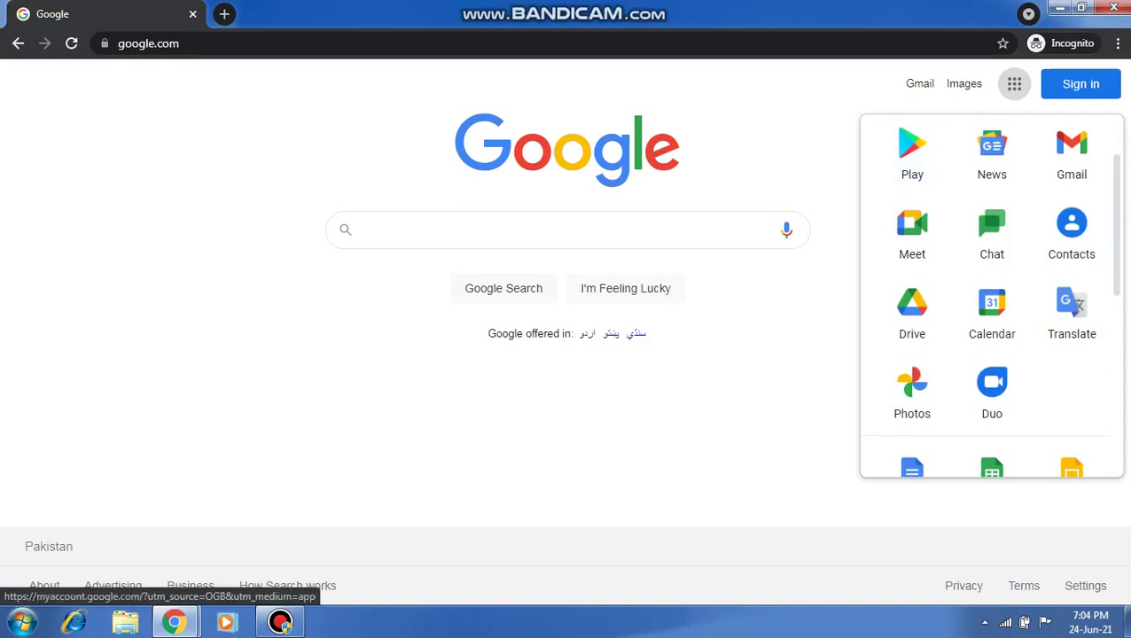
key(Escape)
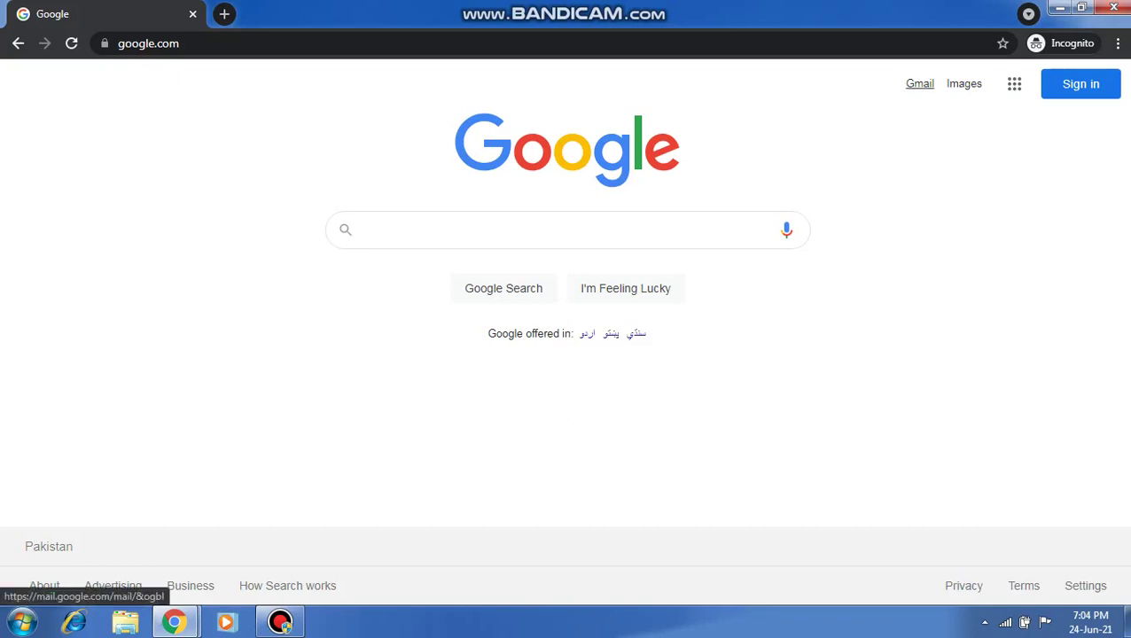
click(918, 84)
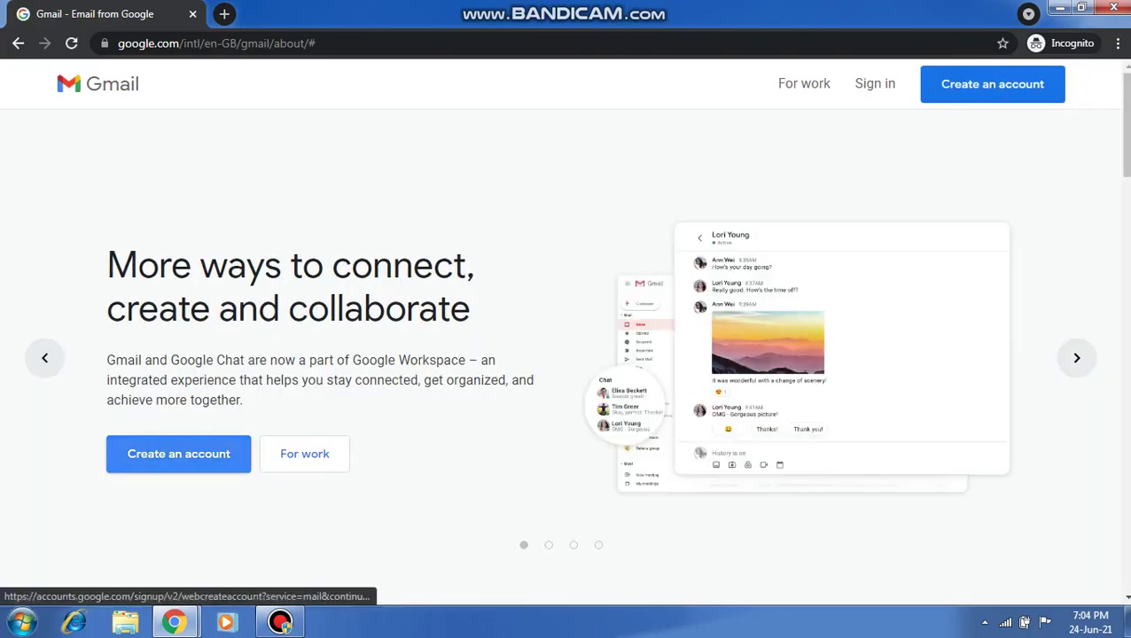
click(178, 454)
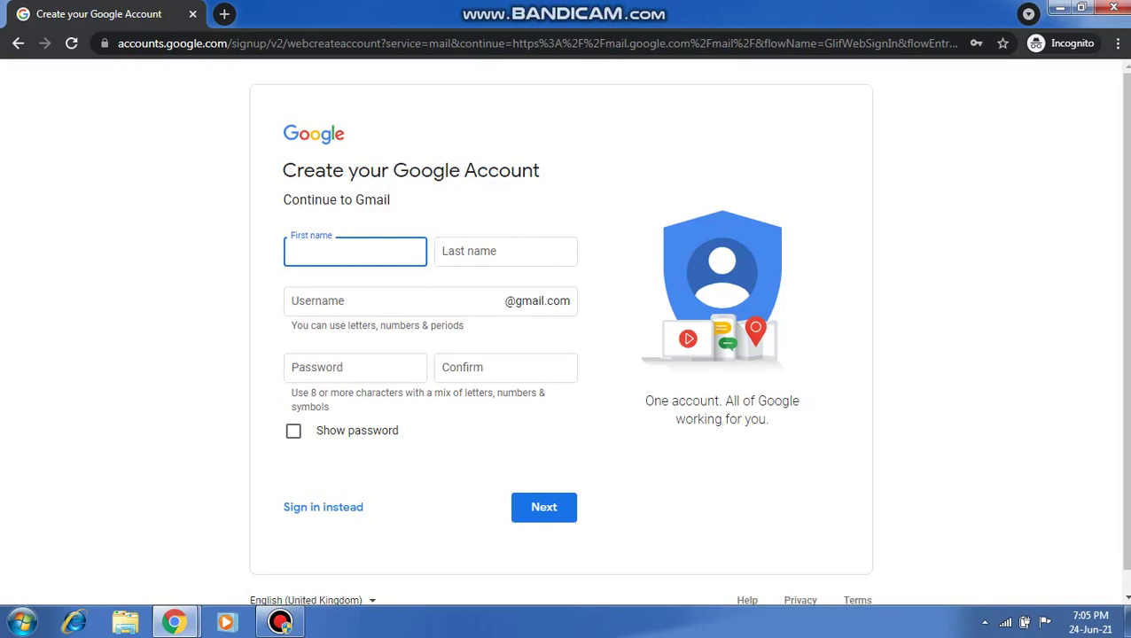
- Enter the new user's first name and surname in the sign-up form's name fields
click(506, 251)
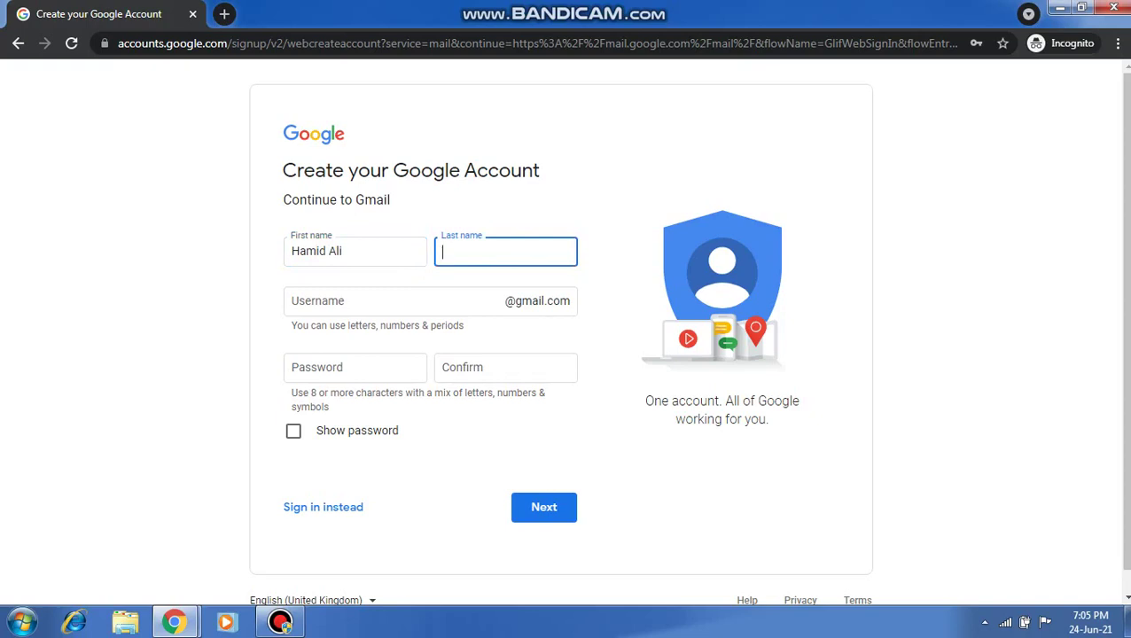
click(390, 300)
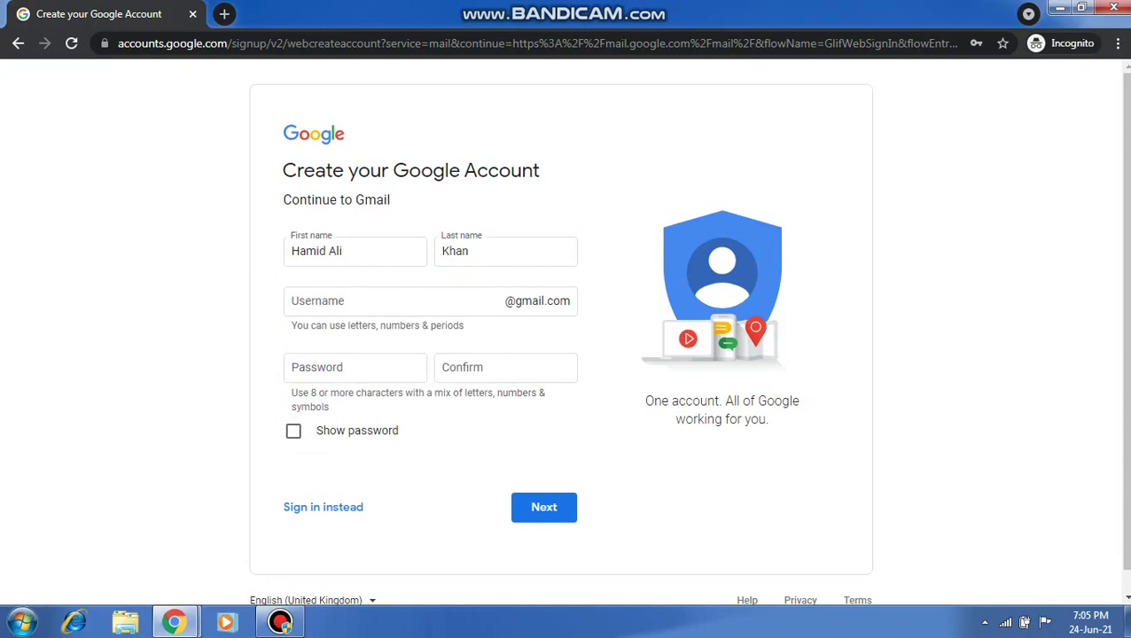
click(389, 300)
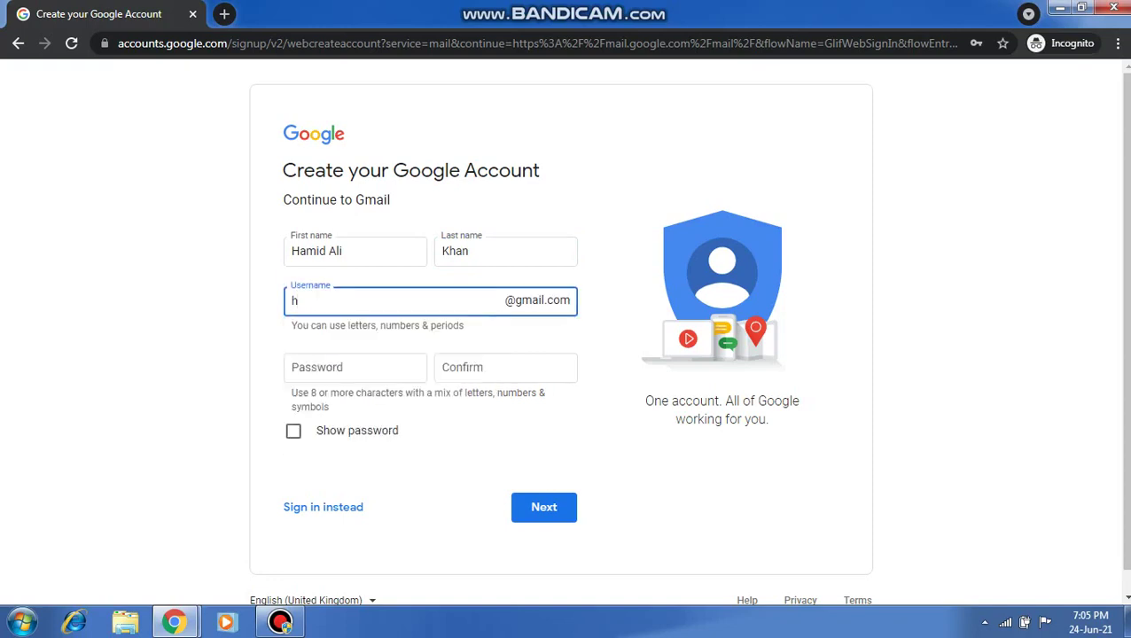
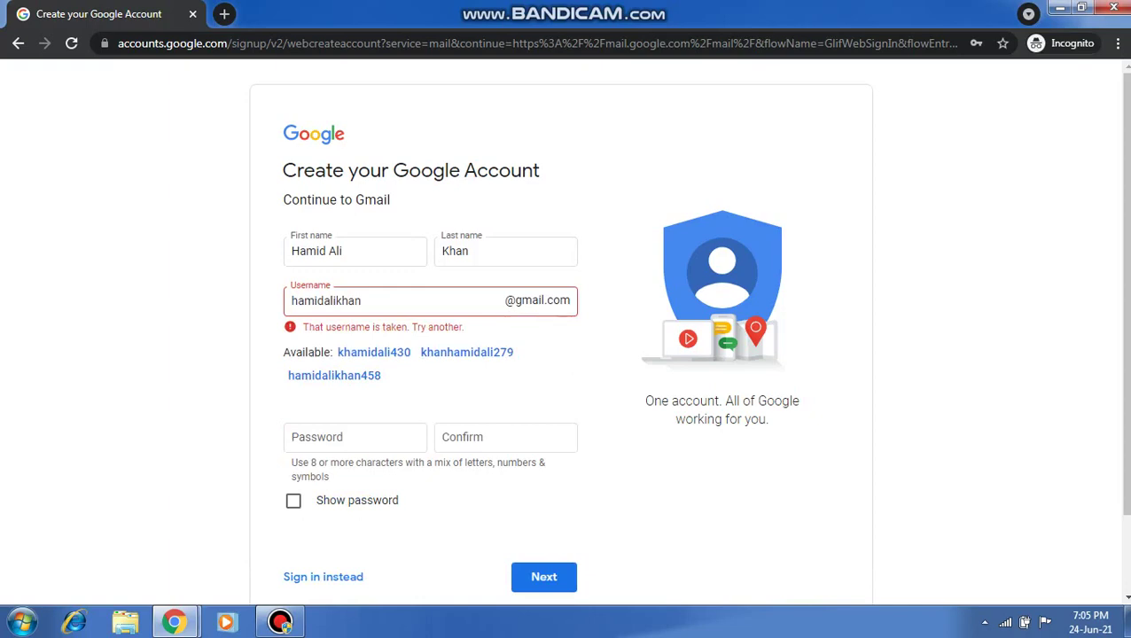
- Enter a username, appending extra characters until it is no longer reported as taken
click(362, 301)
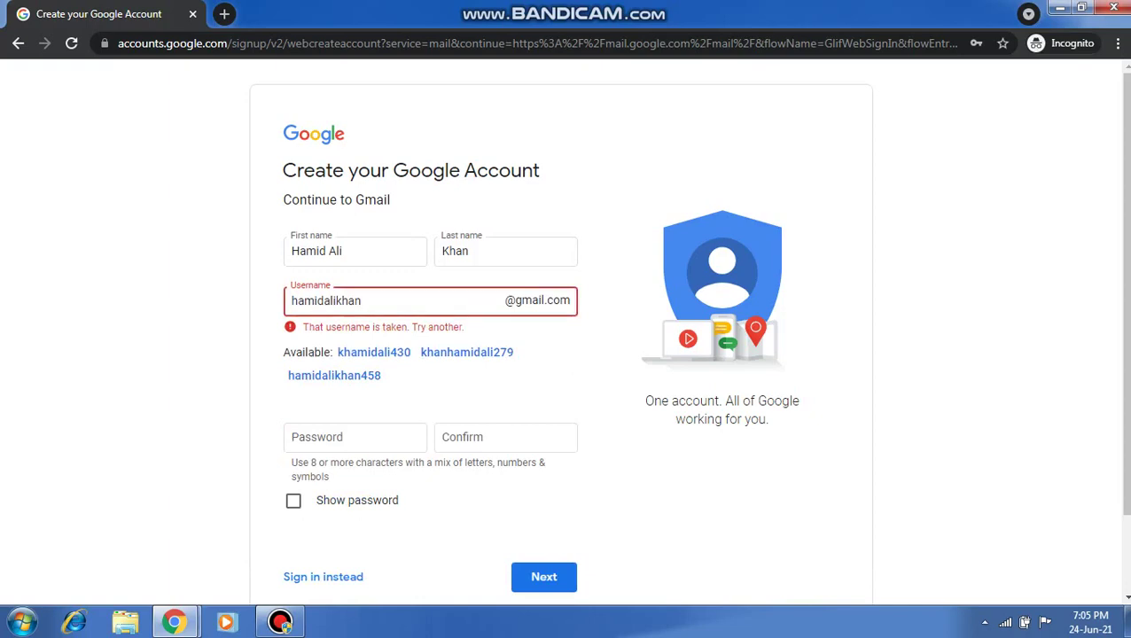
text(99)
key(Tab)
click(375, 301)
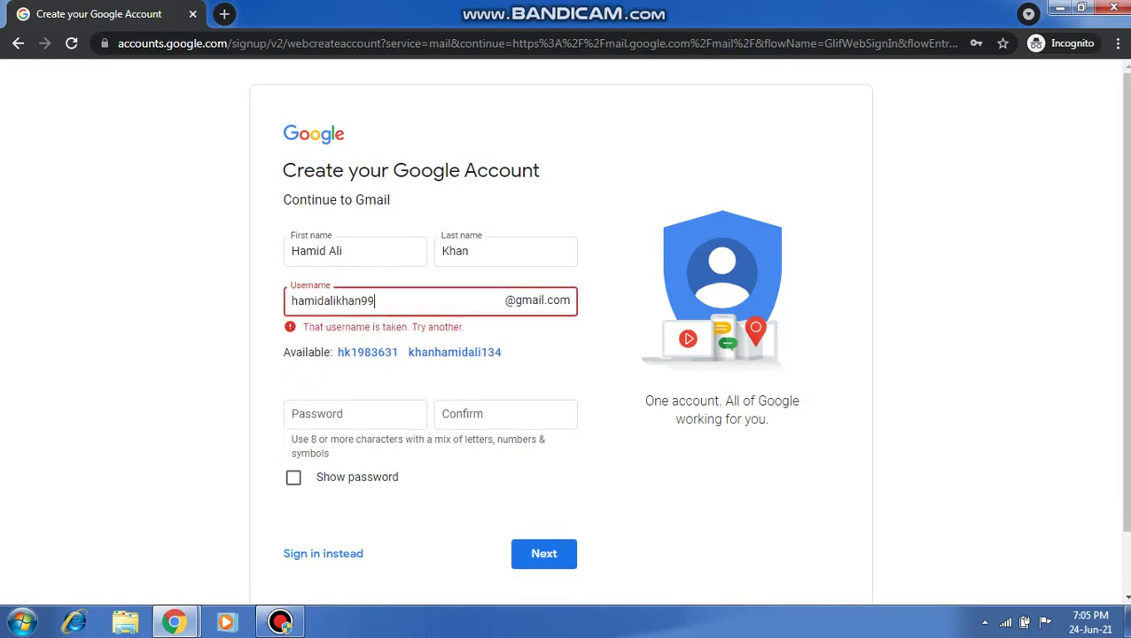
text(pk)
key(Tab)
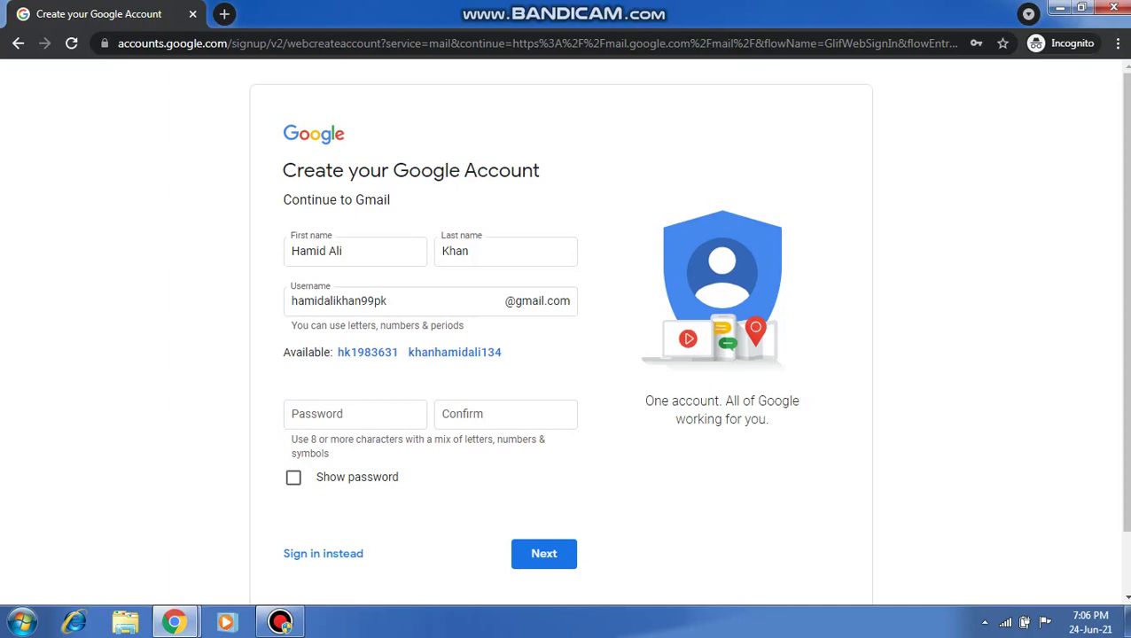
- Show the password, enter and confirm the account password, and submit the form
click(293, 477)
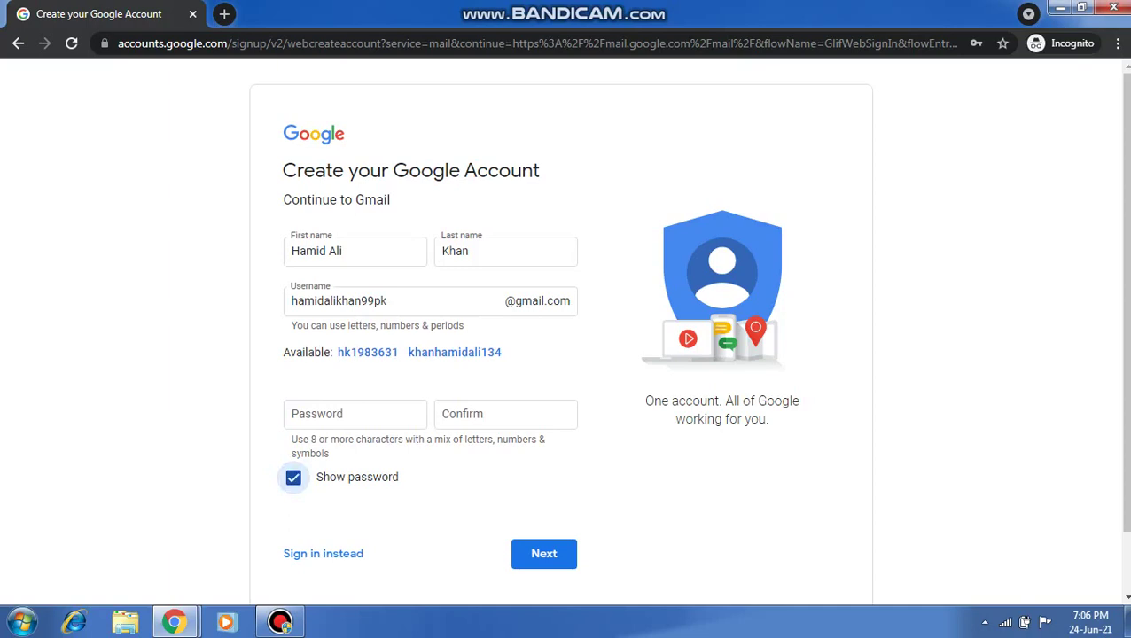
click(354, 414)
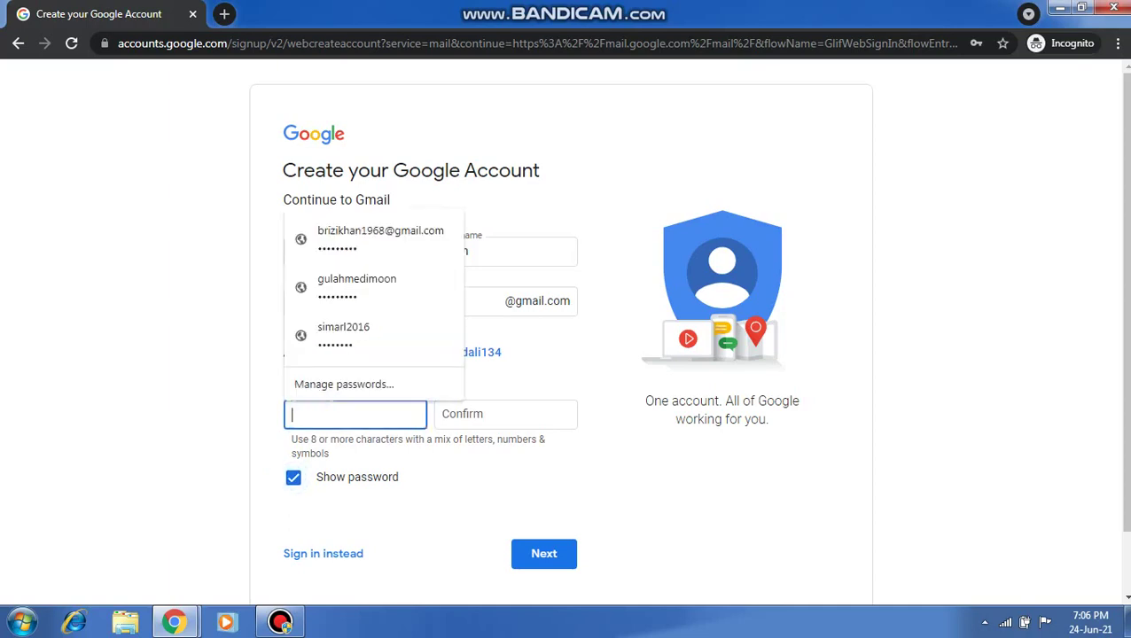
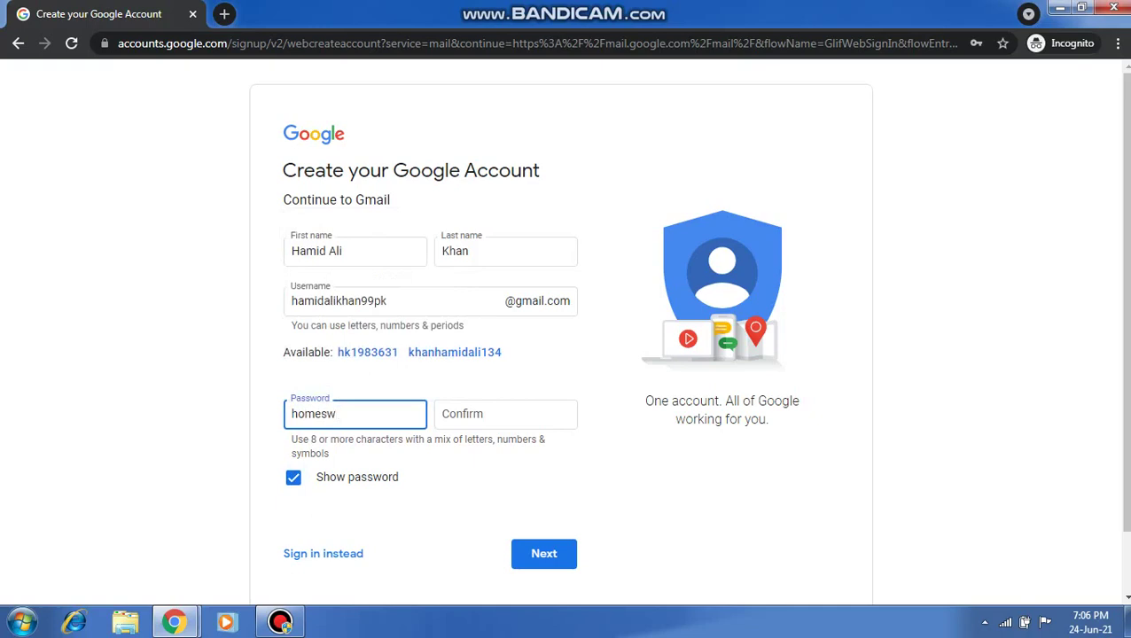
click(505, 414)
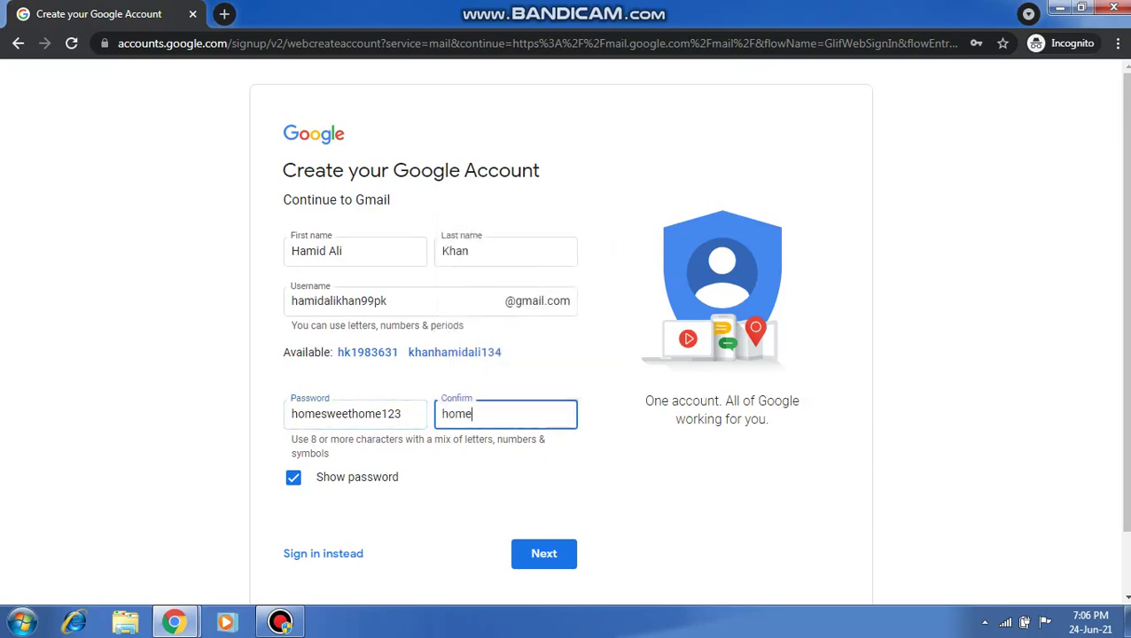
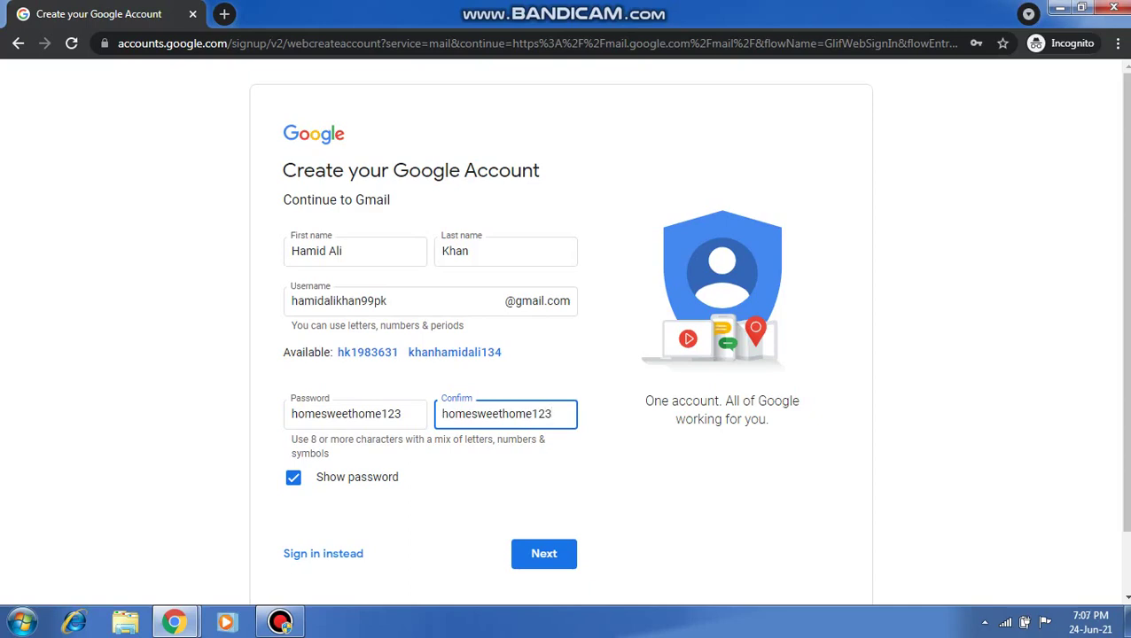
key(Return)
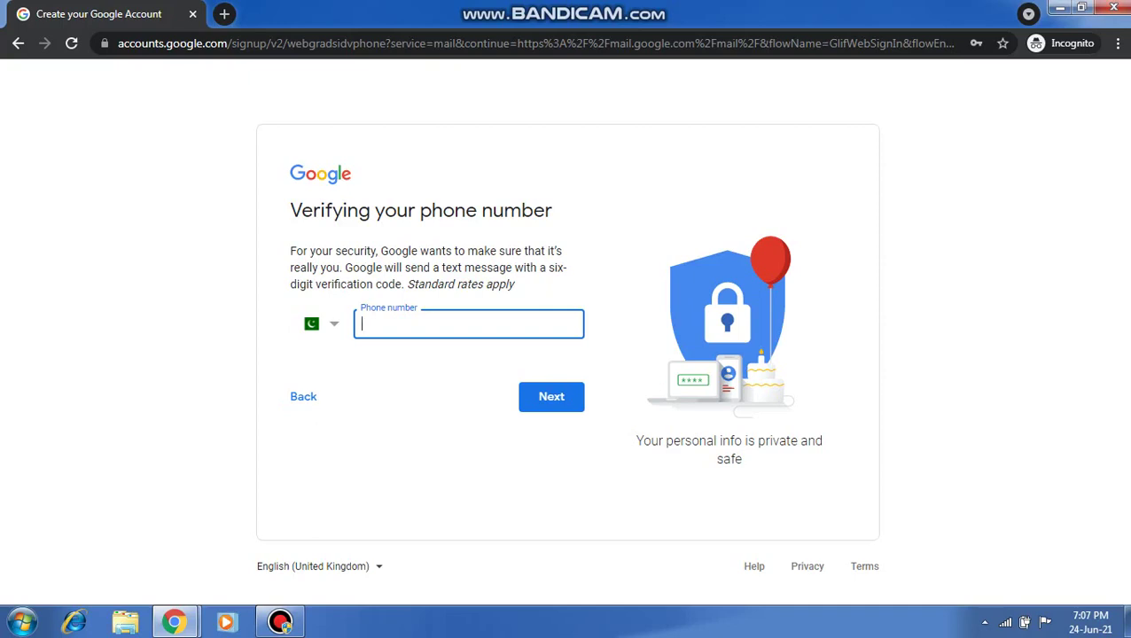
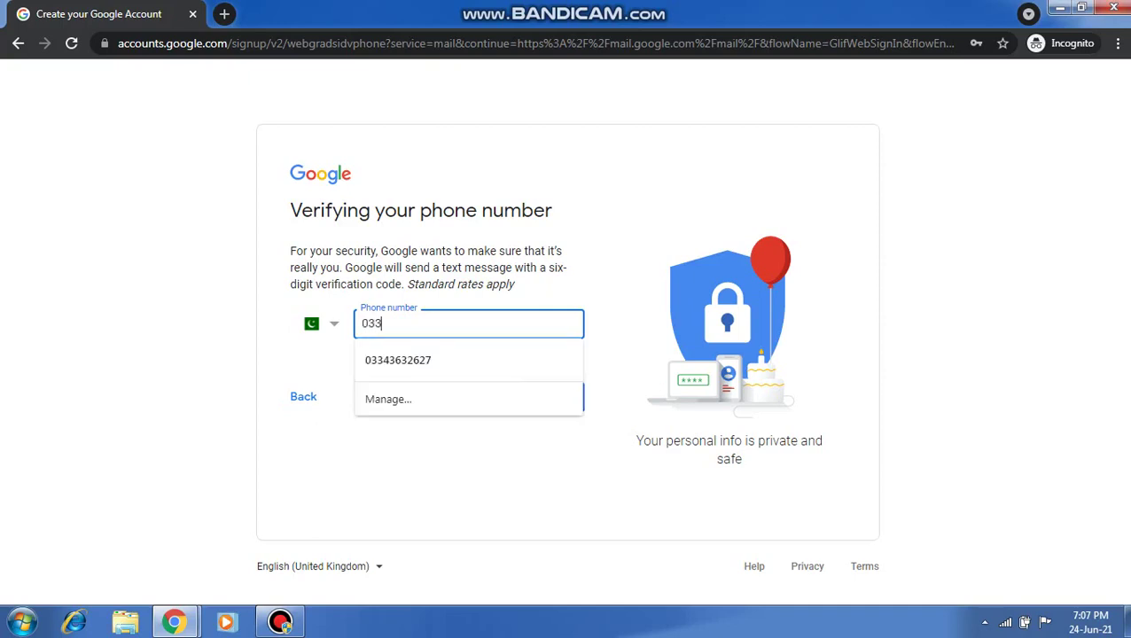
- Submit the saved phone number, then enter the six-digit SMS verification code
key(Down)
key(Return)
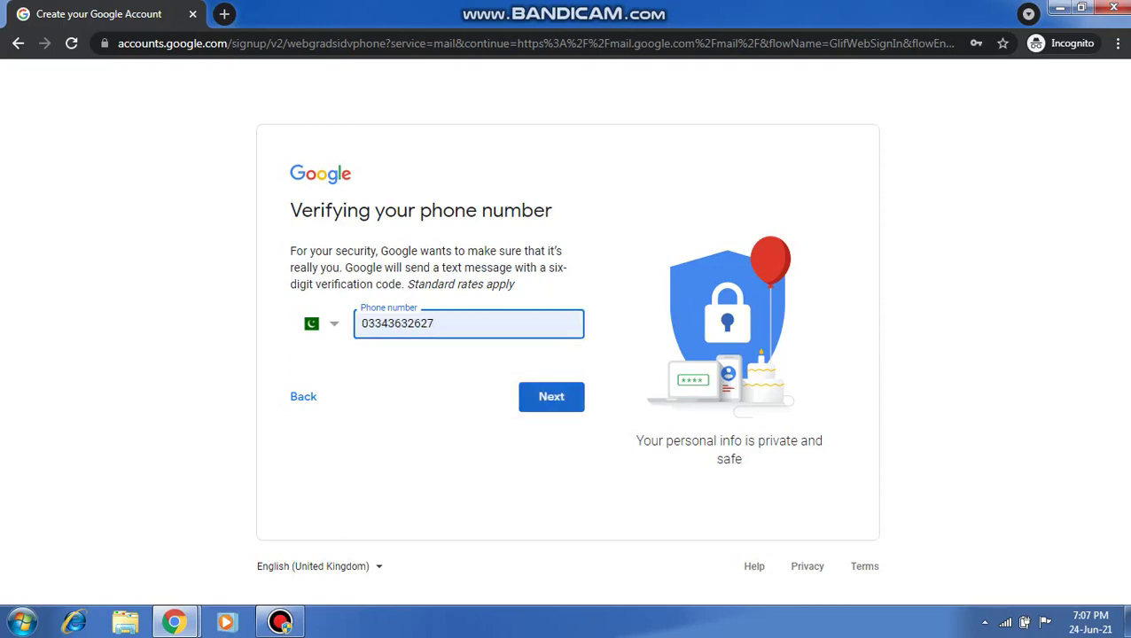
key(Return)
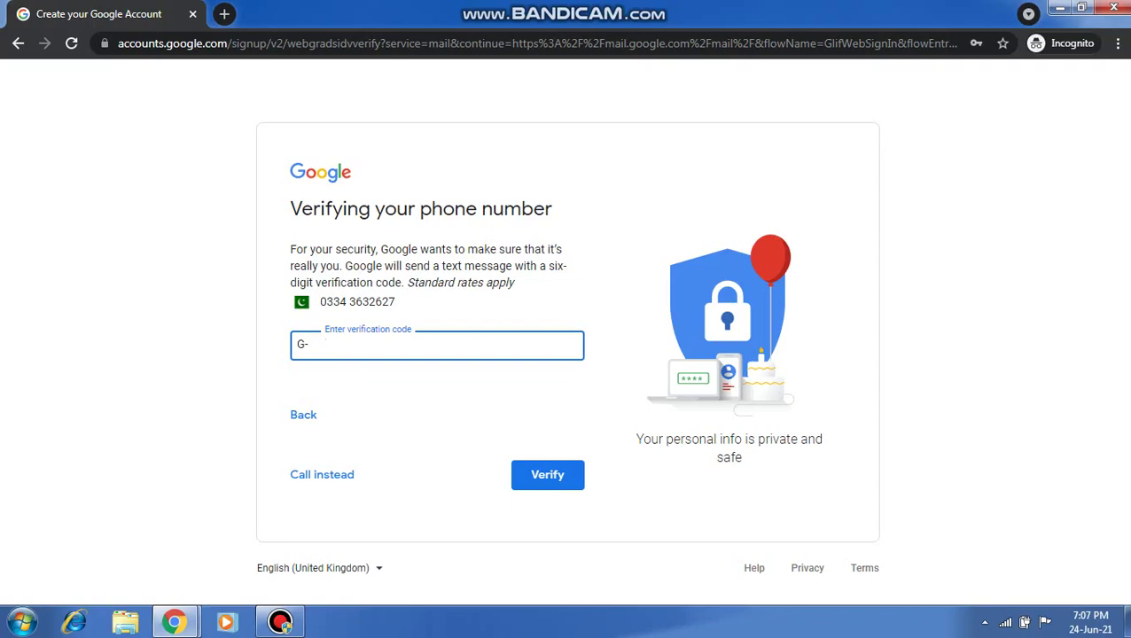
key(Return)
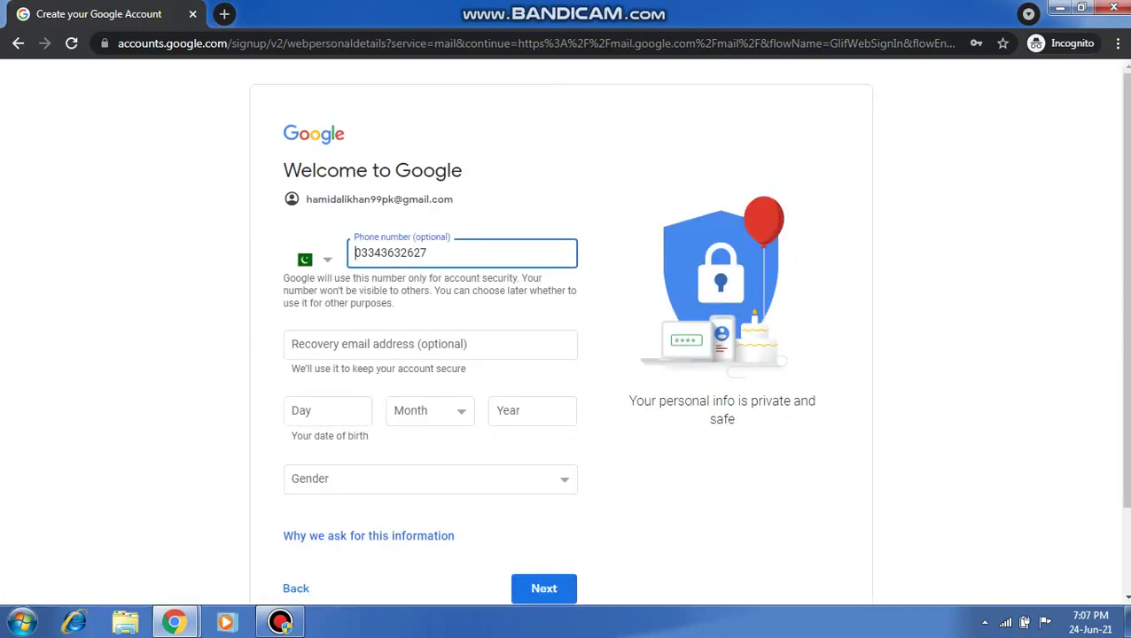
- Clear the prefilled phone number and set the birth day to 01 and month to January
click(427, 252)
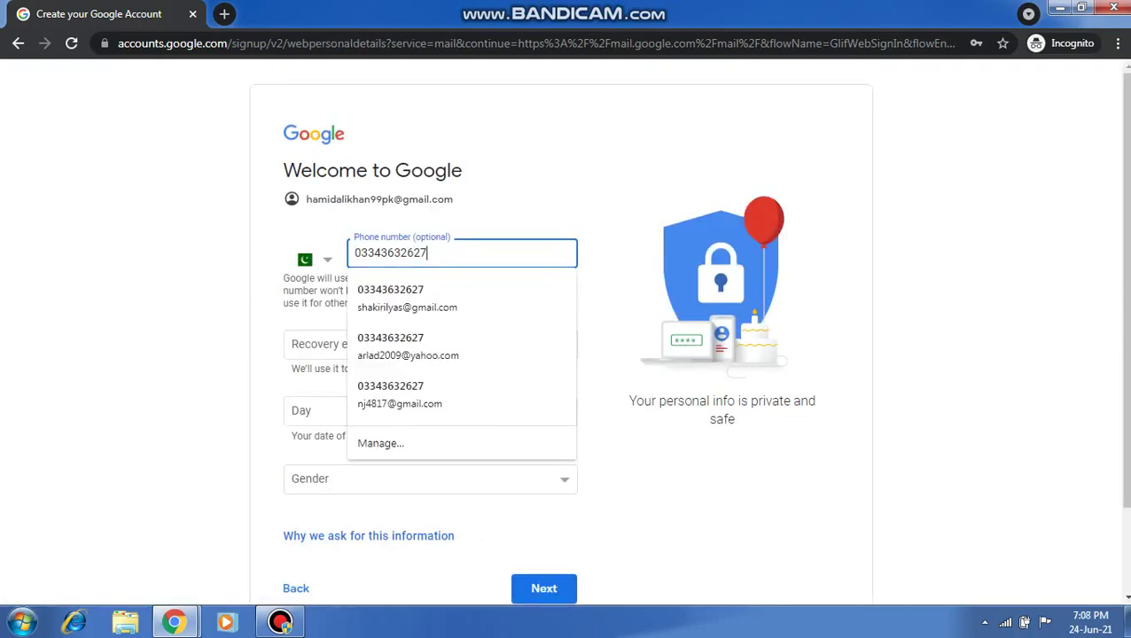
key(BackSpace)
key(BackSpace)
key(BackSpace)
key(BackSpace)
key(BackSpace)
key(BackSpace)
key(BackSpace)
key(BackSpace)
key(BackSpace)
key(BackSpace)
key(BackSpace)
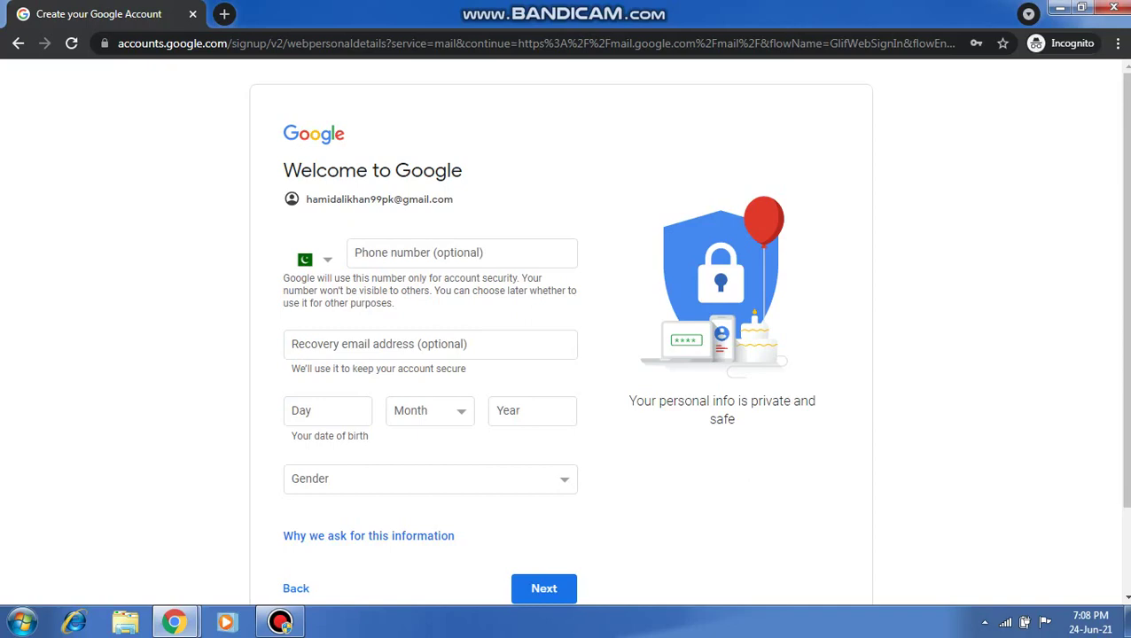
click(327, 410)
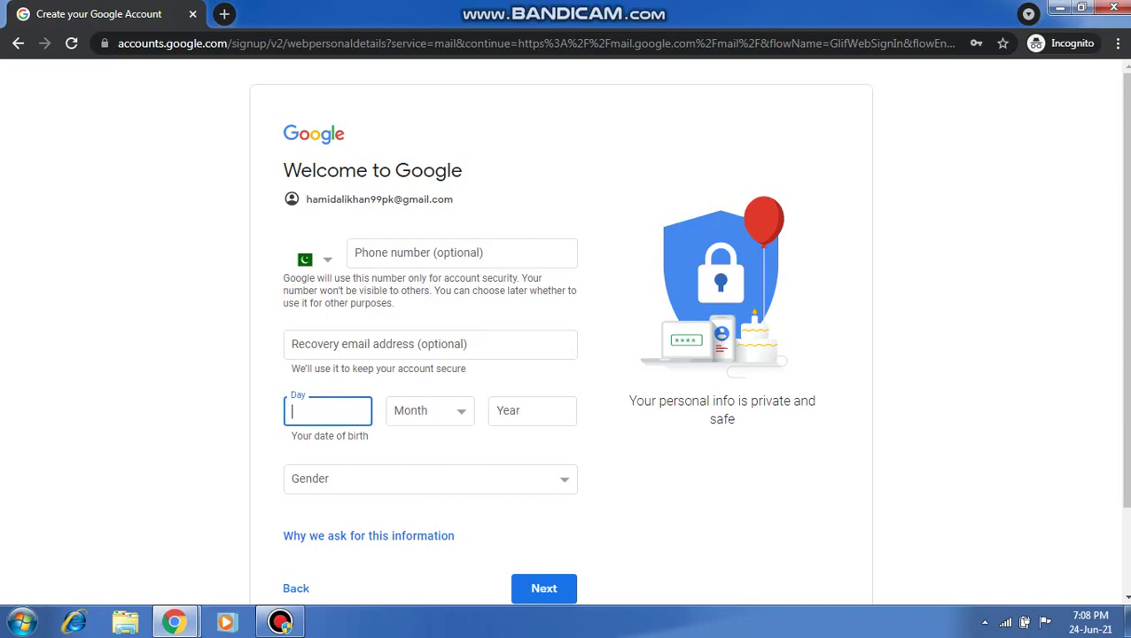
text(01)
key(Tab)
key(space)
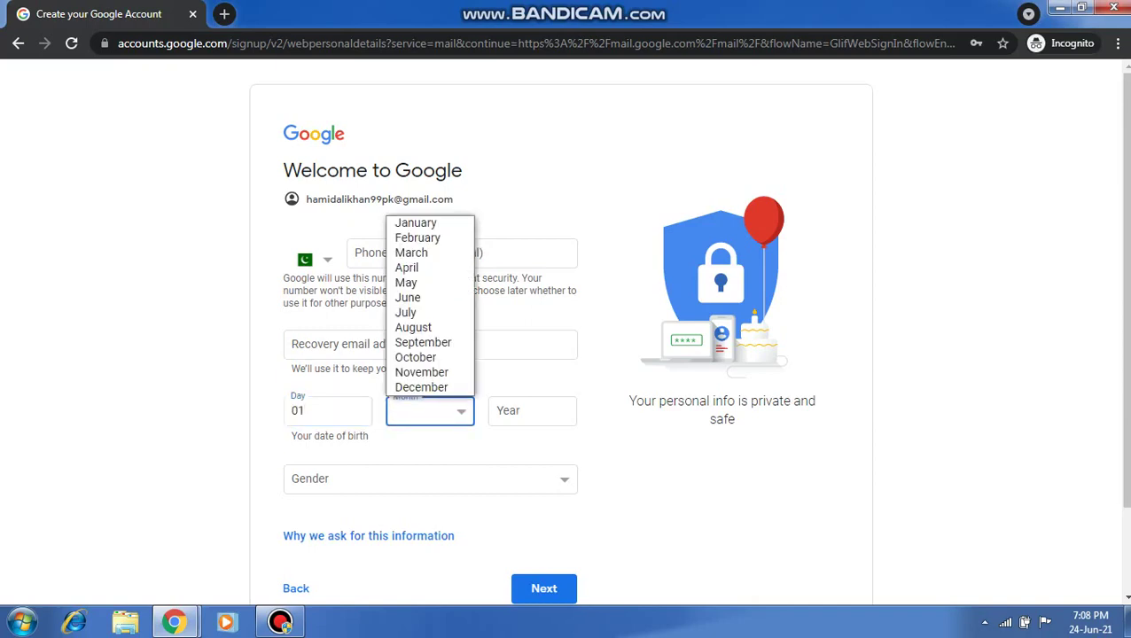
key(Return)
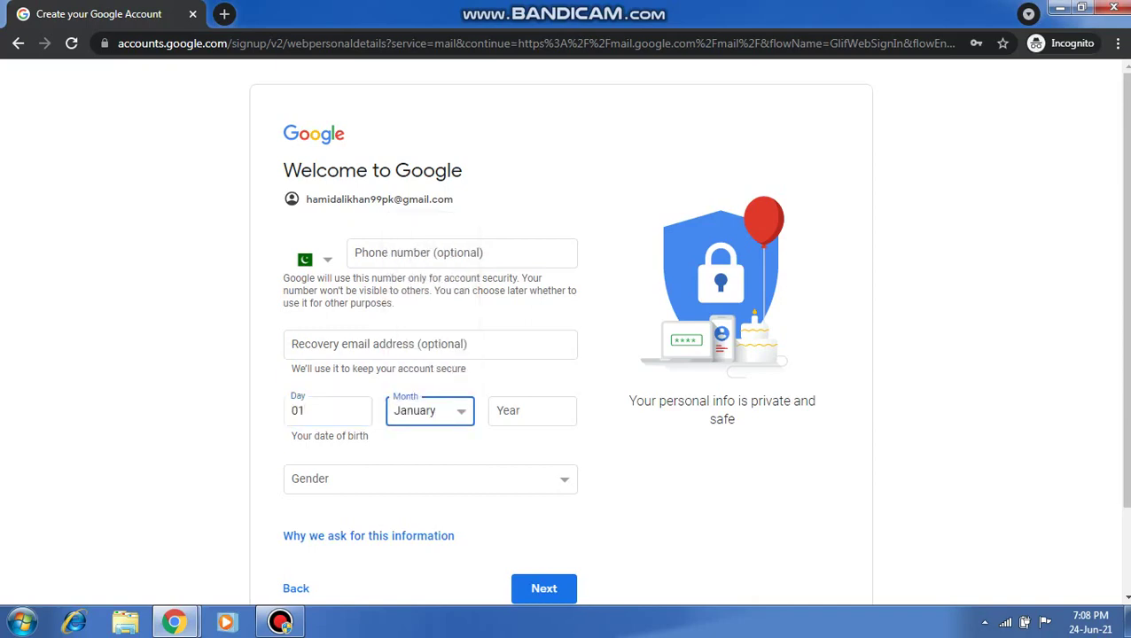
- Enter birth year 1992, choose Male as gender, and submit the details
key(Tab)
text(1992)
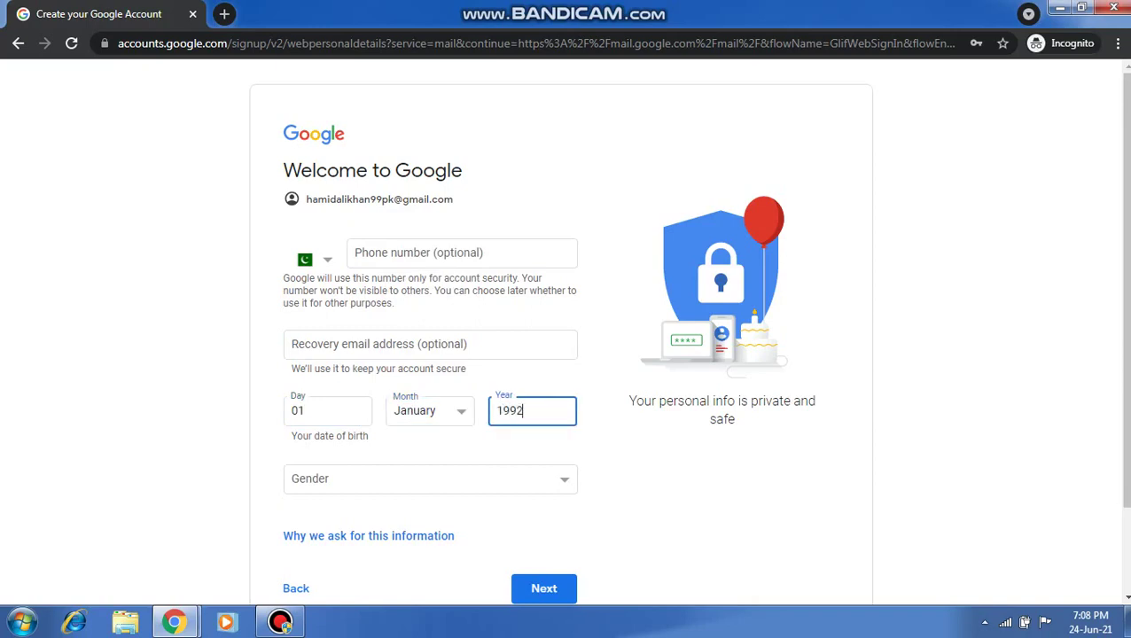
key(Tab)
key(space)
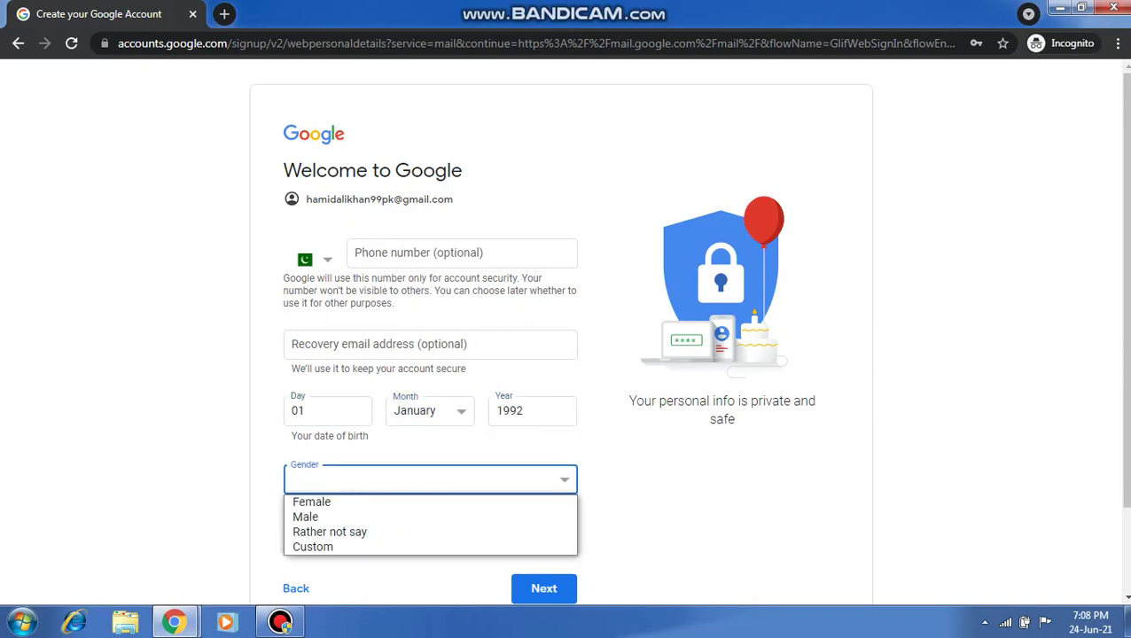
key(Down)
key(Down)
key(Return)
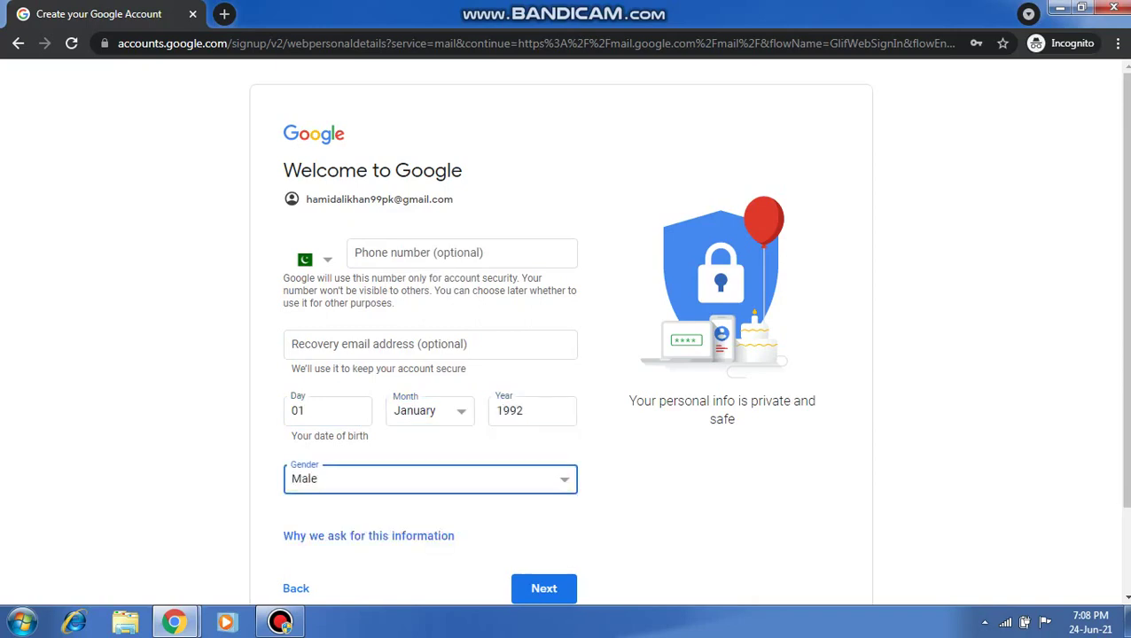
key(Return)
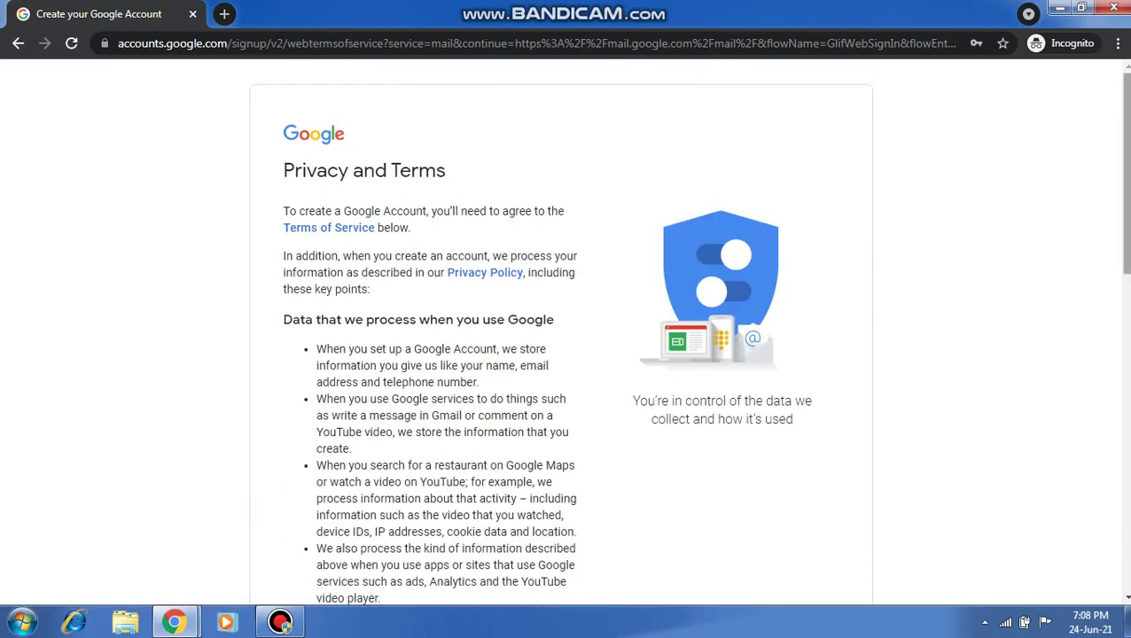
- Scroll to the end of the Privacy and Terms page and accept them with I agree
scroll(567, 332, down, 7)
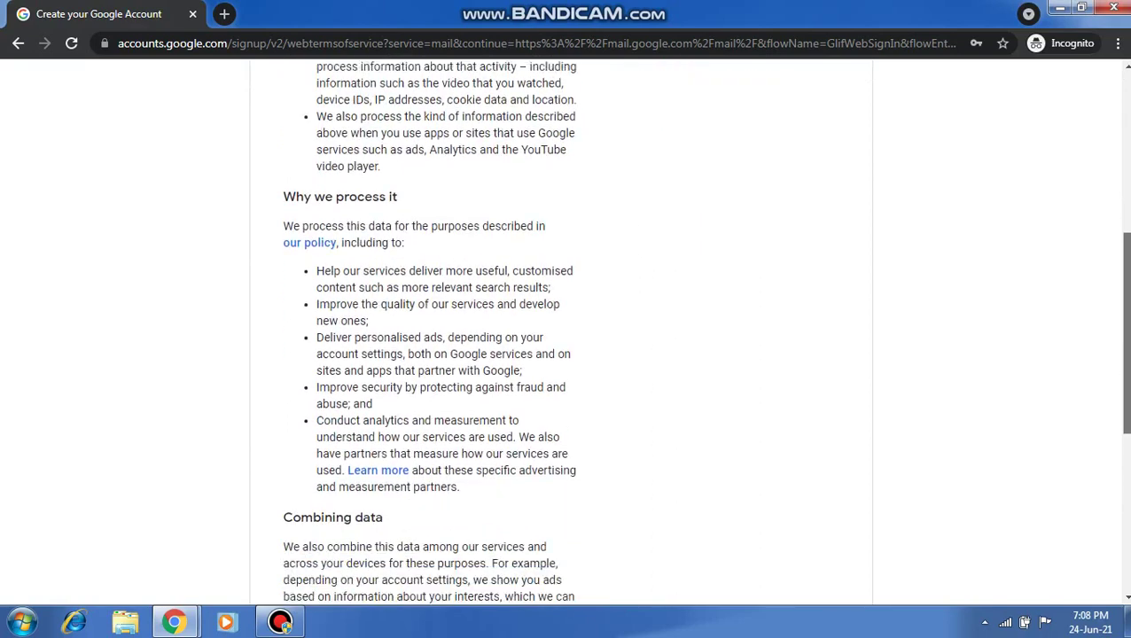
scroll(429, 332, down, 3)
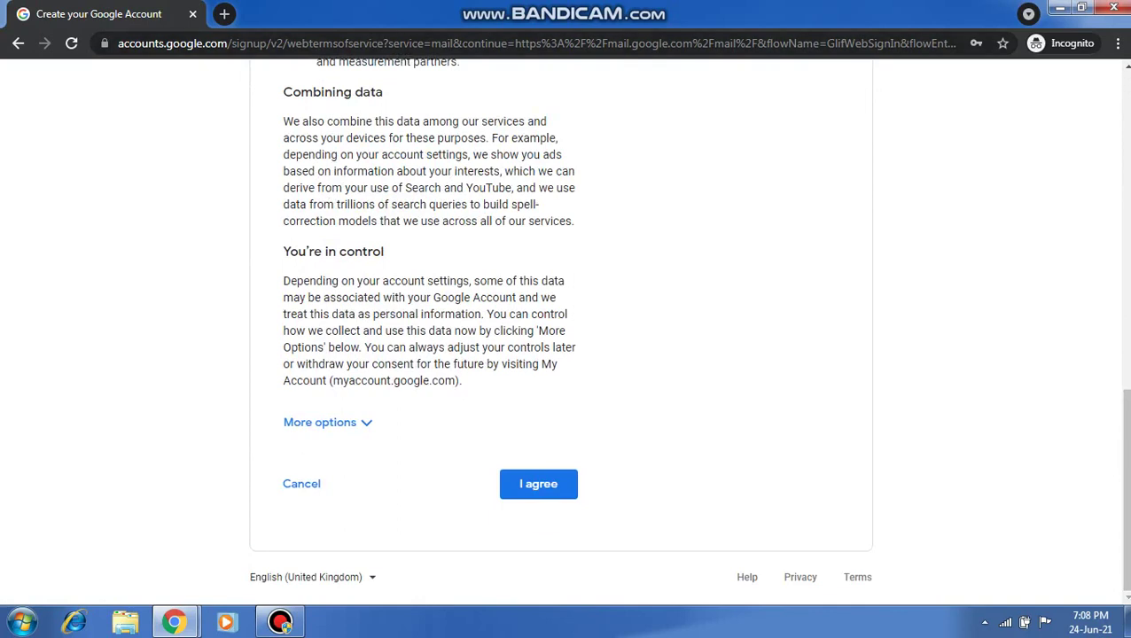
click(538, 483)
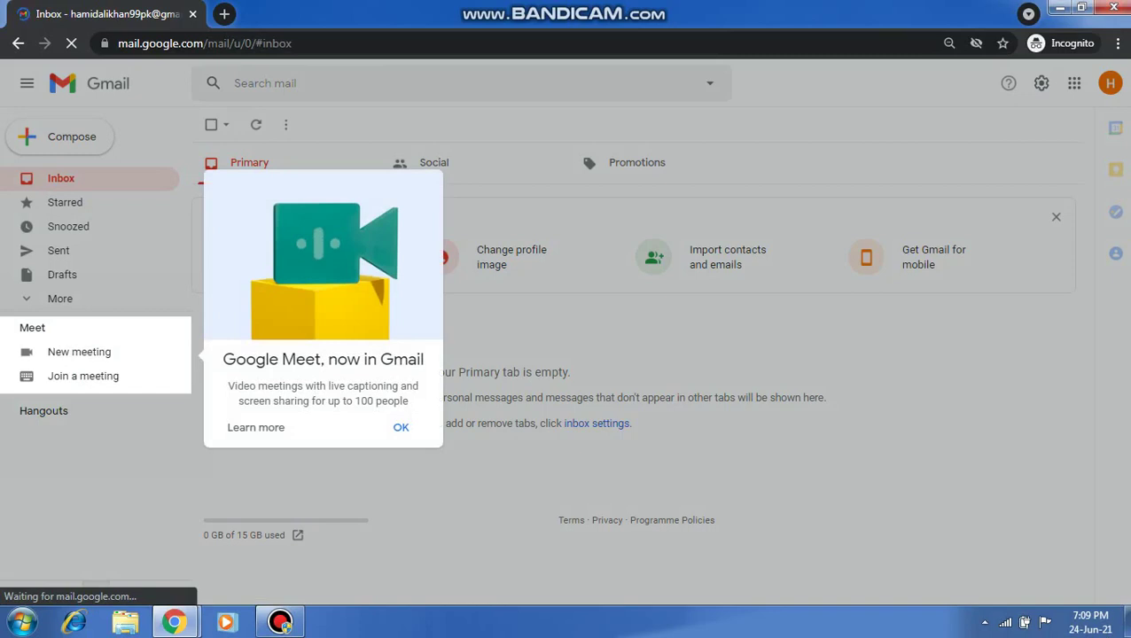
- Dismiss the Google Meet announcement and start a new email with the C shortcut
click(177, 173)
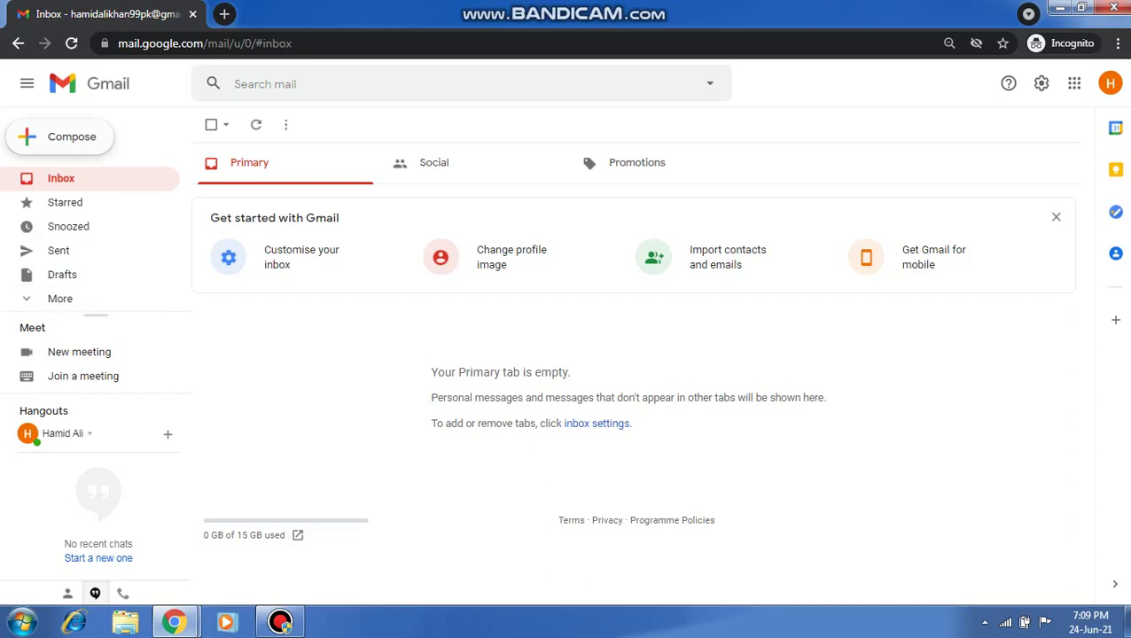
key(c)
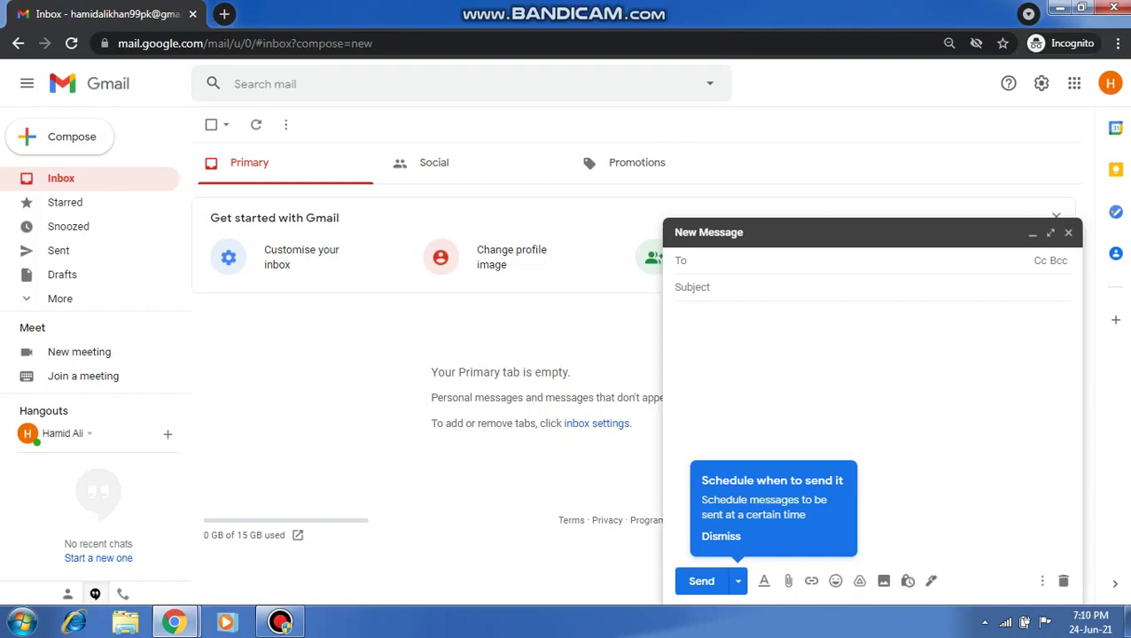
- Move through the draft's subject and body fields, then dismiss the send-scheduling tip
click(700, 286)
click(675, 314)
click(721, 536)
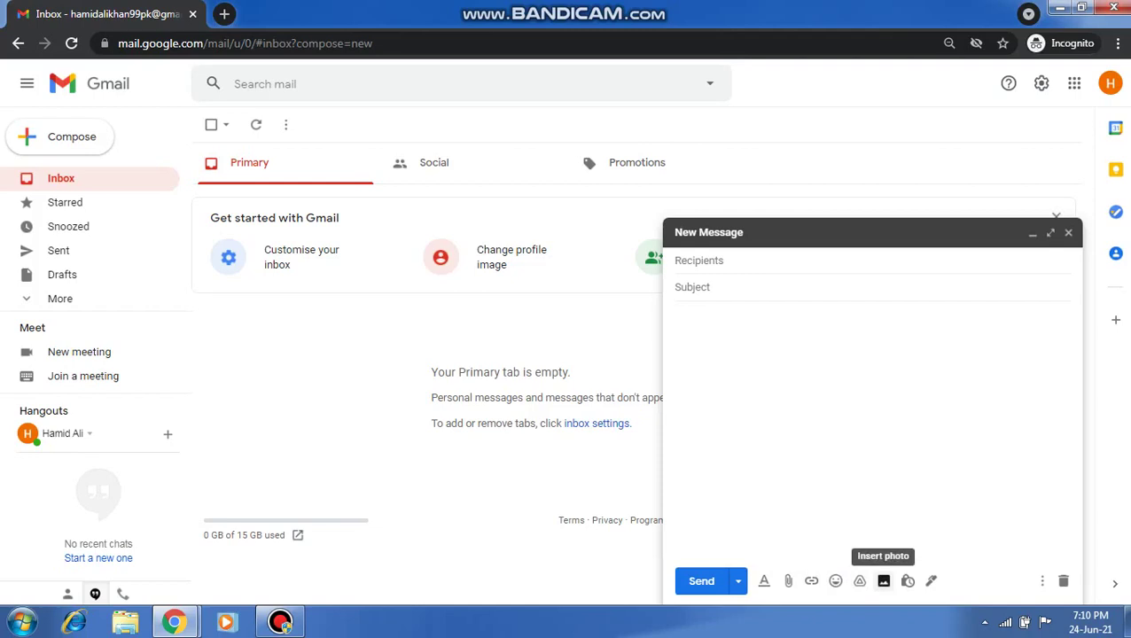
- Open the Insert photo dialog from the compose toolbar and close it without inserting anything
click(883, 581)
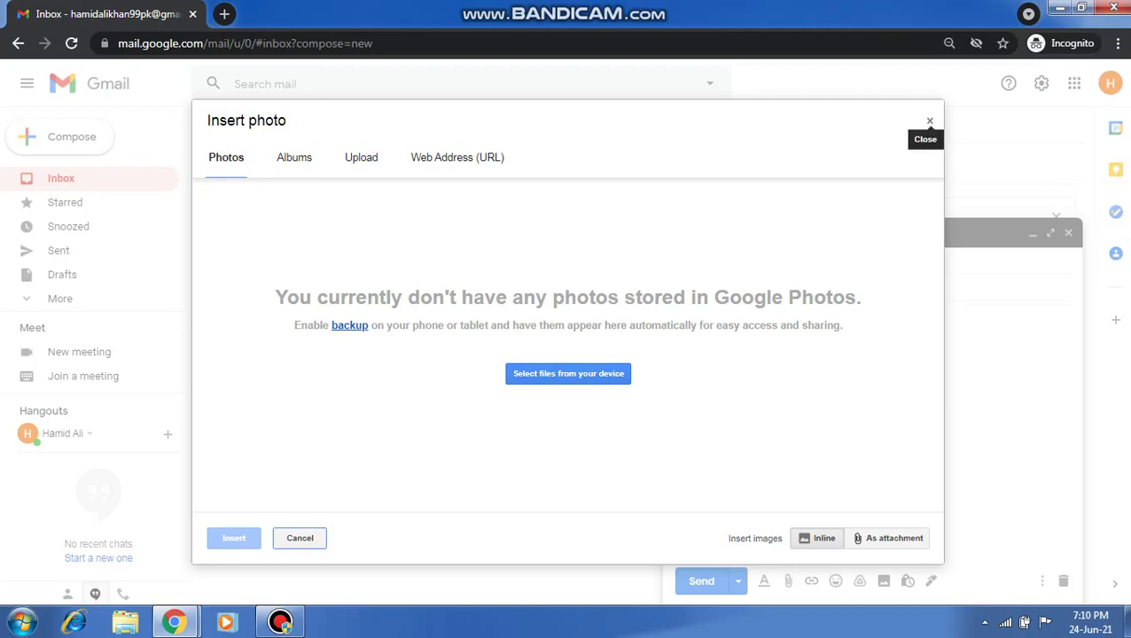
click(930, 120)
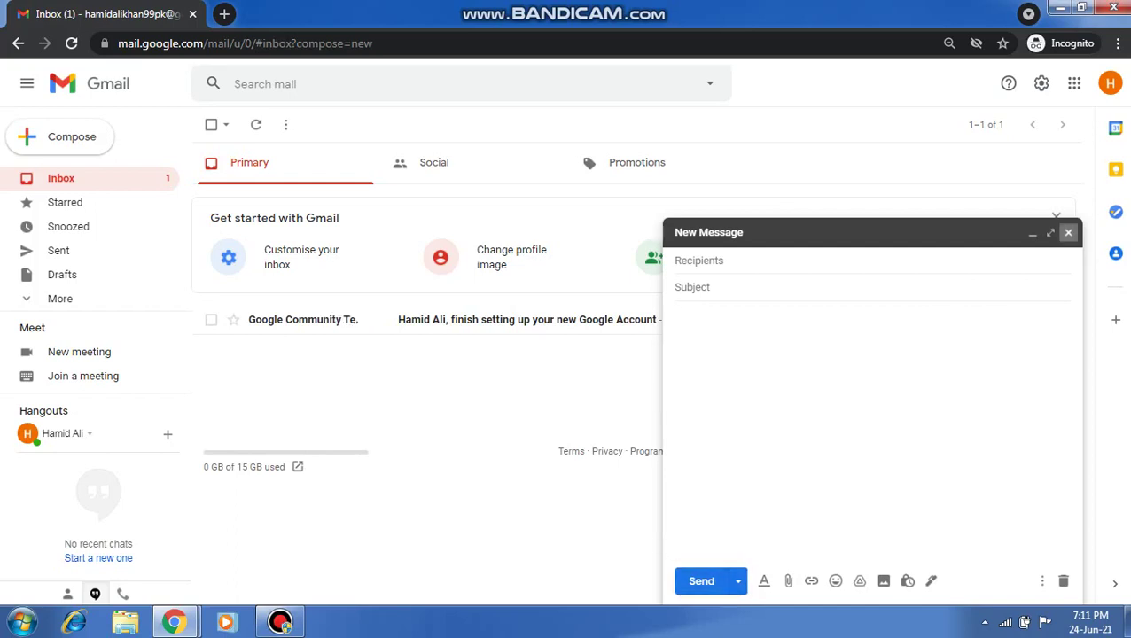
- Discard the unsent Gmail message and minimise the recorder to show Chrome's New Tab page
click(1068, 232)
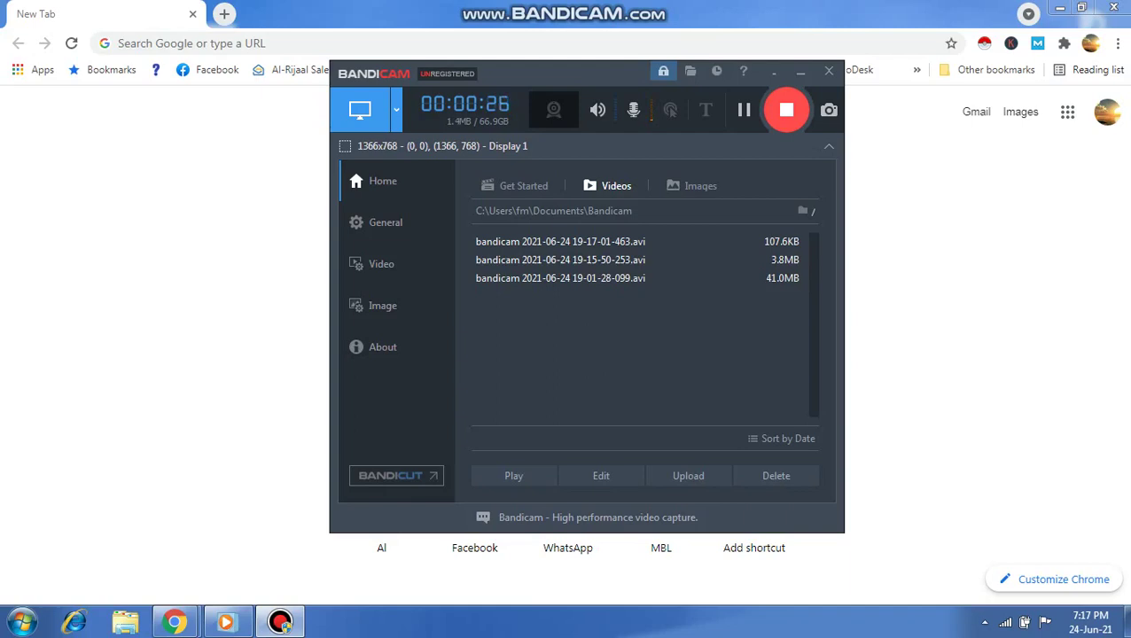
click(800, 71)
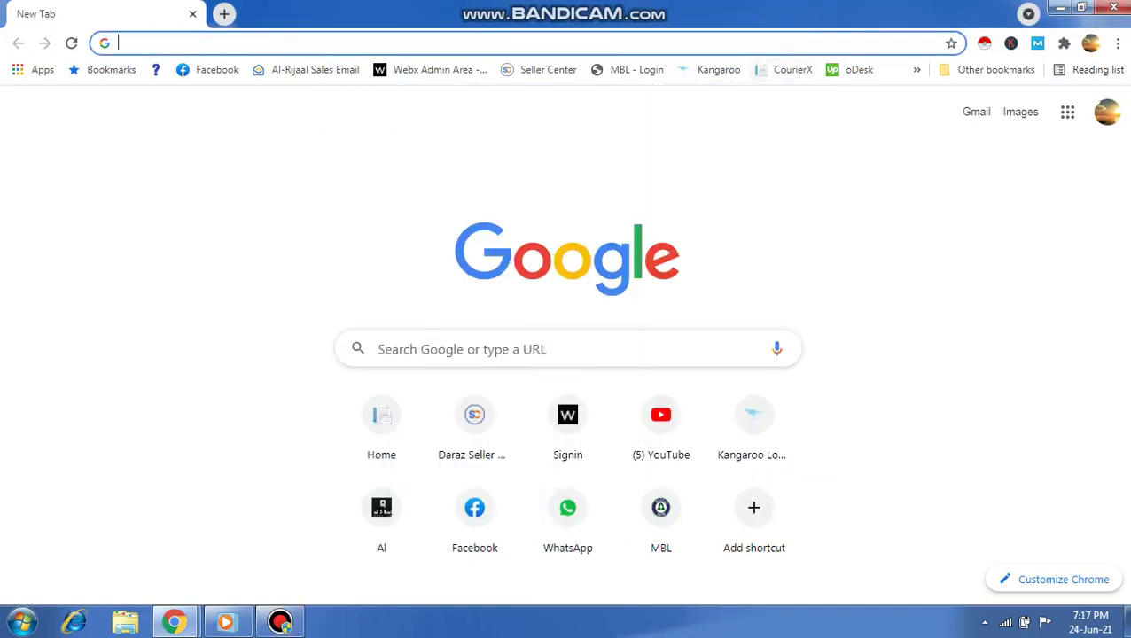